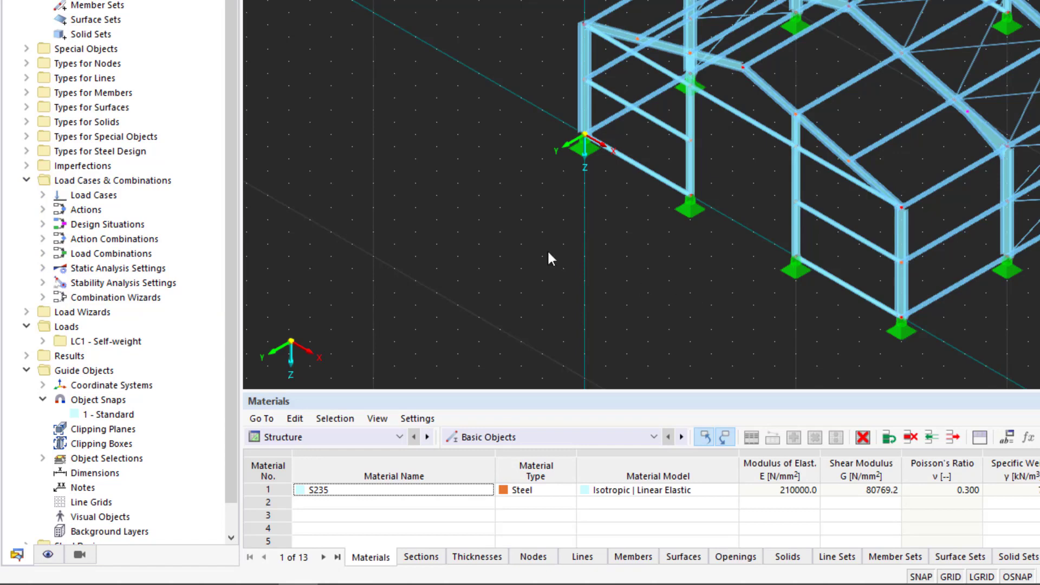
Expand the Navigator's Load Cases list, clear the bracing selection, and select LC1 Self-weight.
left_click(43, 195)
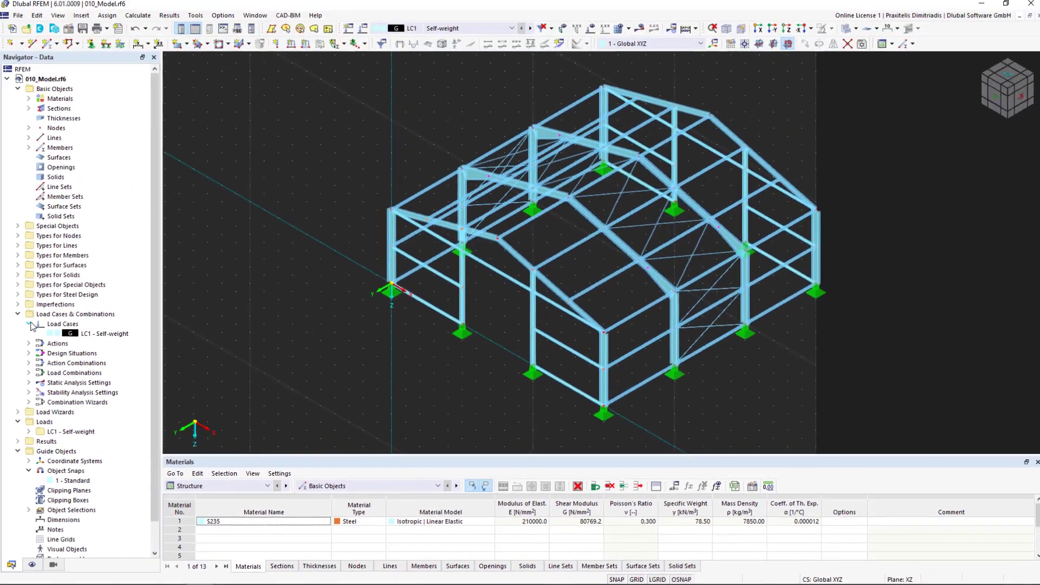
left_click(29, 324)
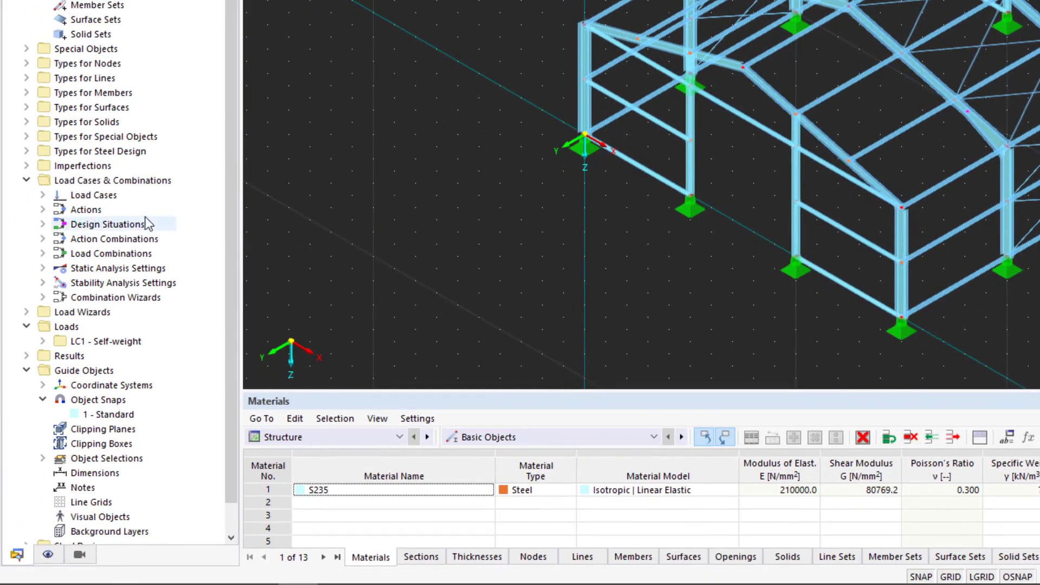
left_click(42, 195)
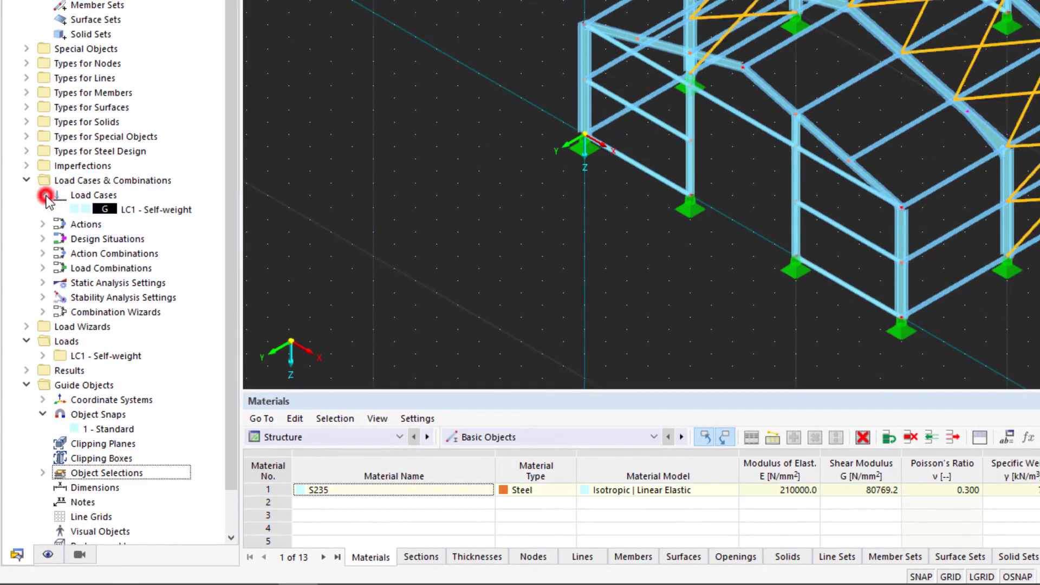
left_click(399, 151)
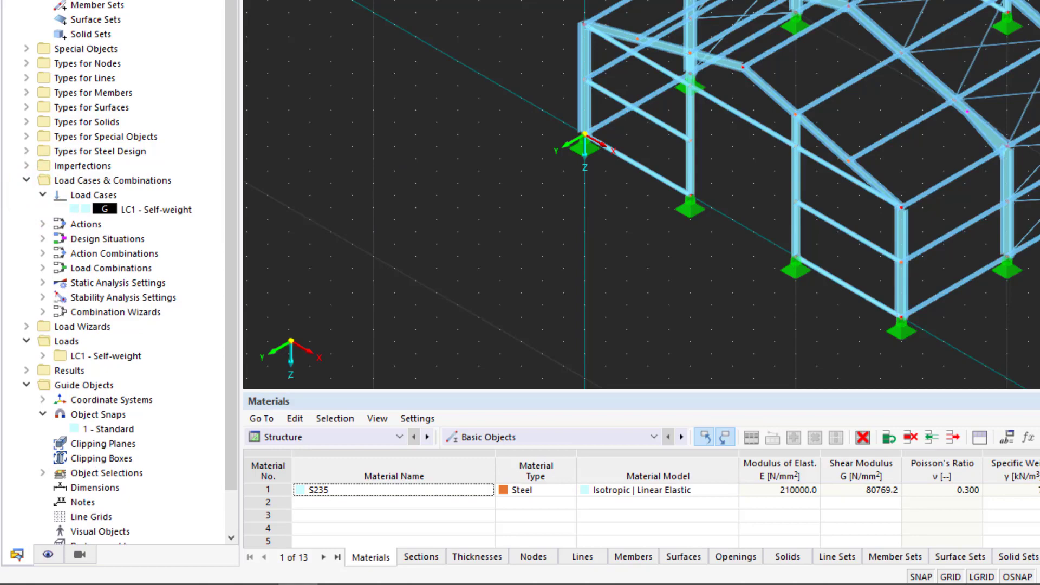
left_click(174, 210)
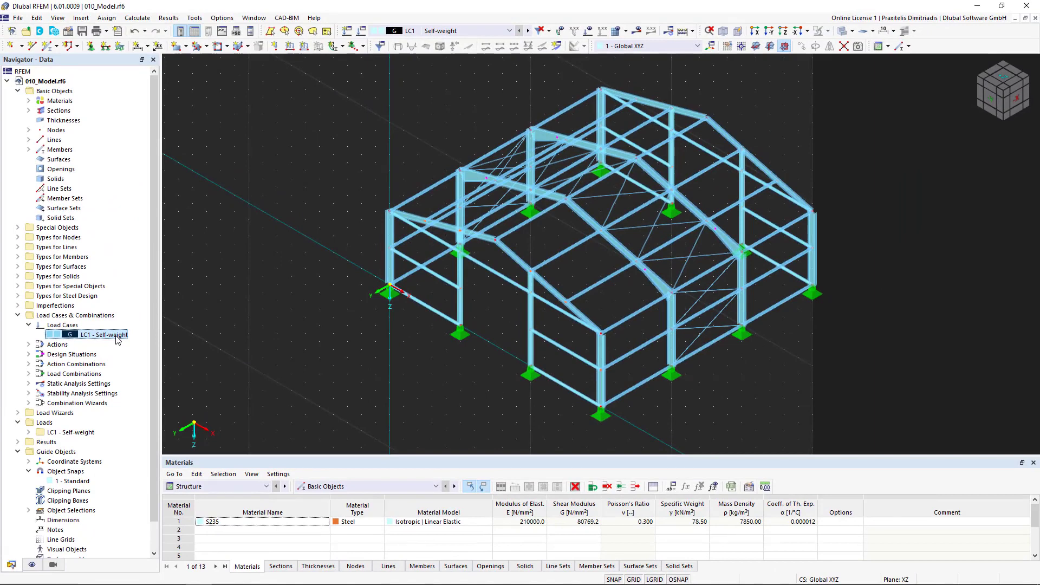
Open LC1 Self-weight's Load Cases & Combinations dialog on the Base tab (EN 1990, DIN 2012-08).
double_click(116, 337)
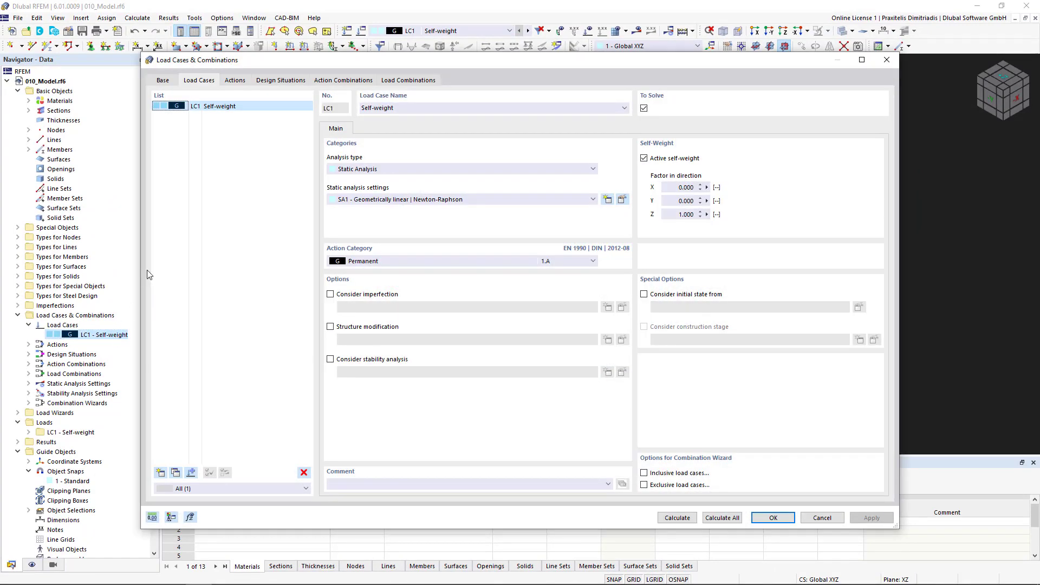
left_click(165, 81)
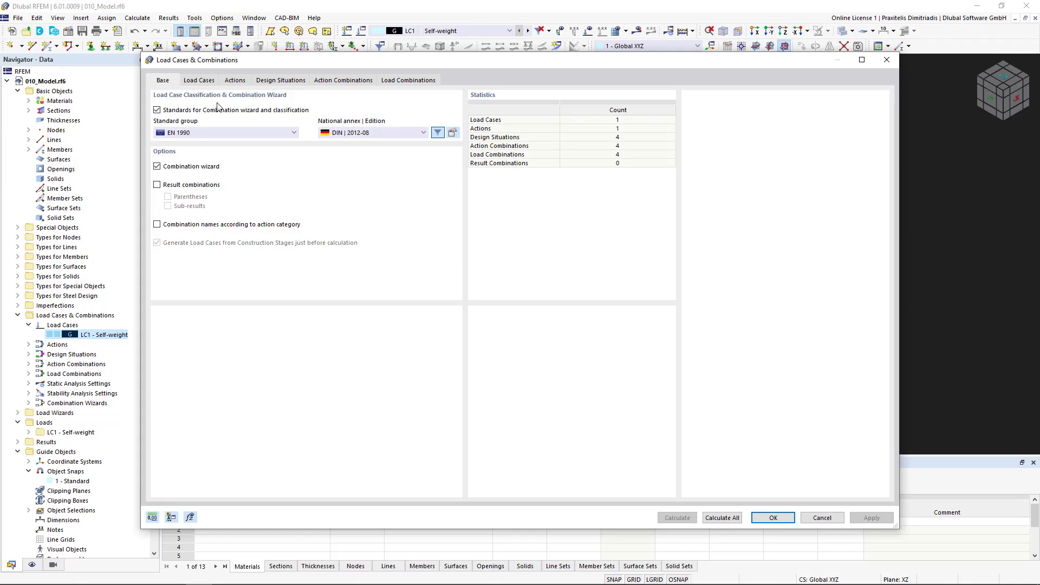
left_click(291, 135)
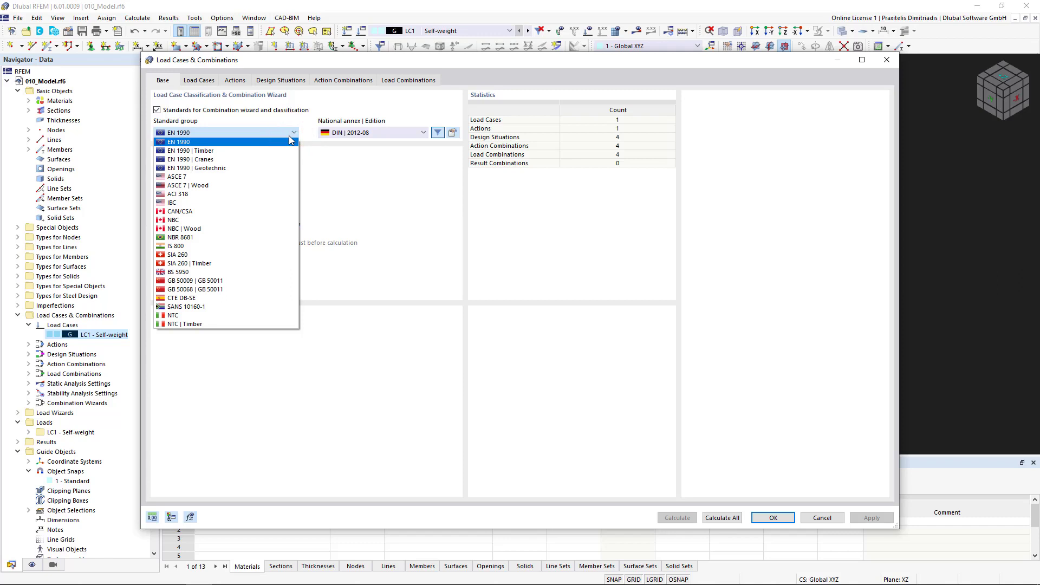
left_click(302, 121)
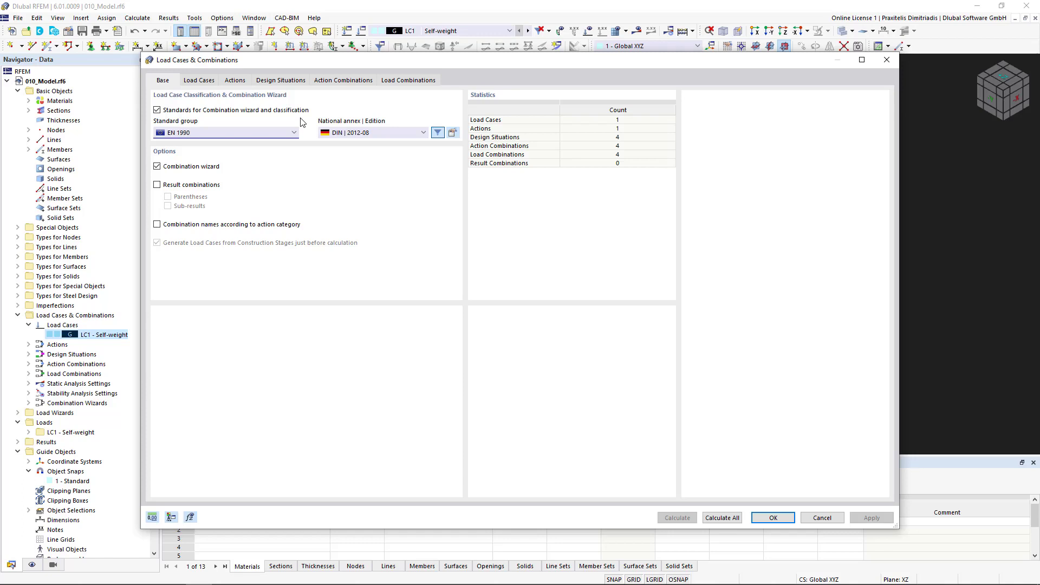
Return to LC1 Self-weight's Load Cases tab and list its available static analysis settings.
left_click(199, 82)
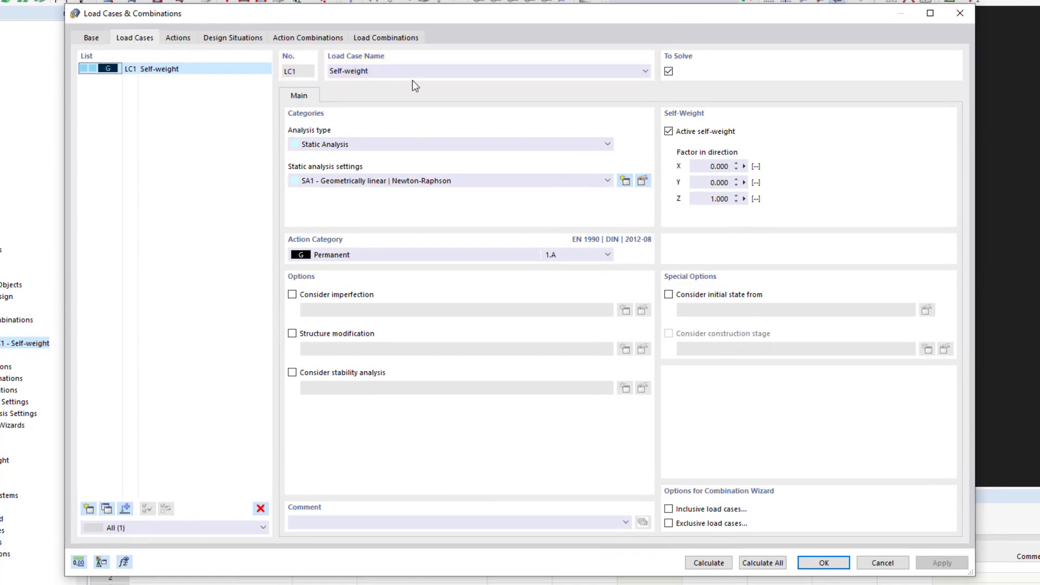
left_click(425, 72)
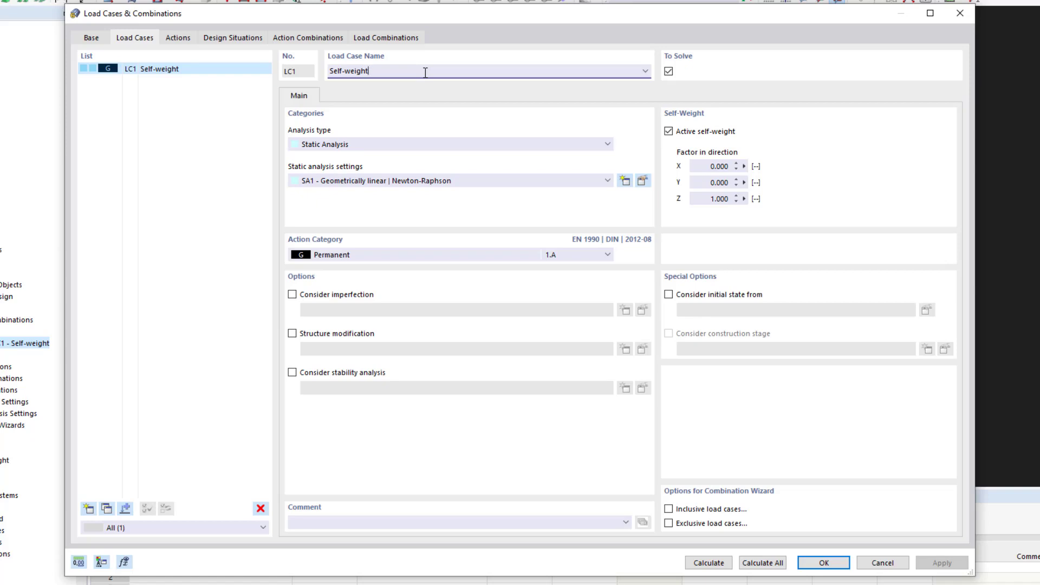
left_click(561, 178)
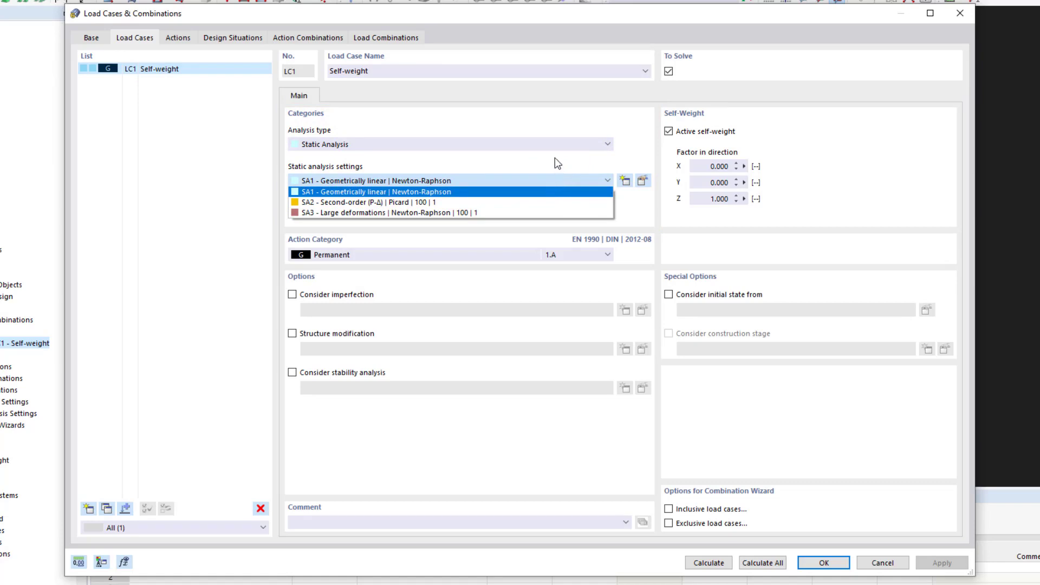
Keep SA1 and open its geometrically linear Newton-Raphson settings for editing.
left_click(555, 159)
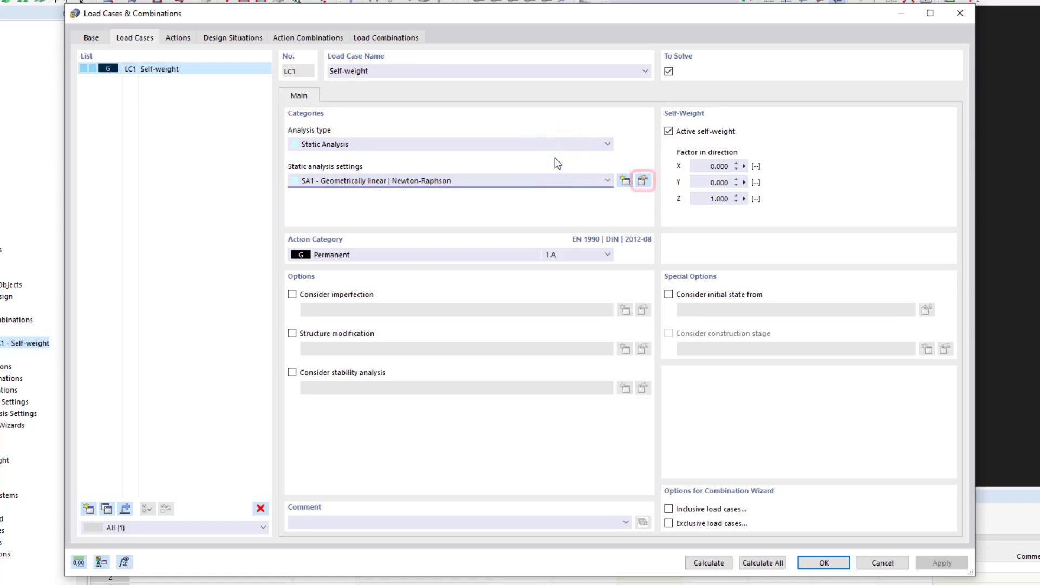
left_click(643, 187)
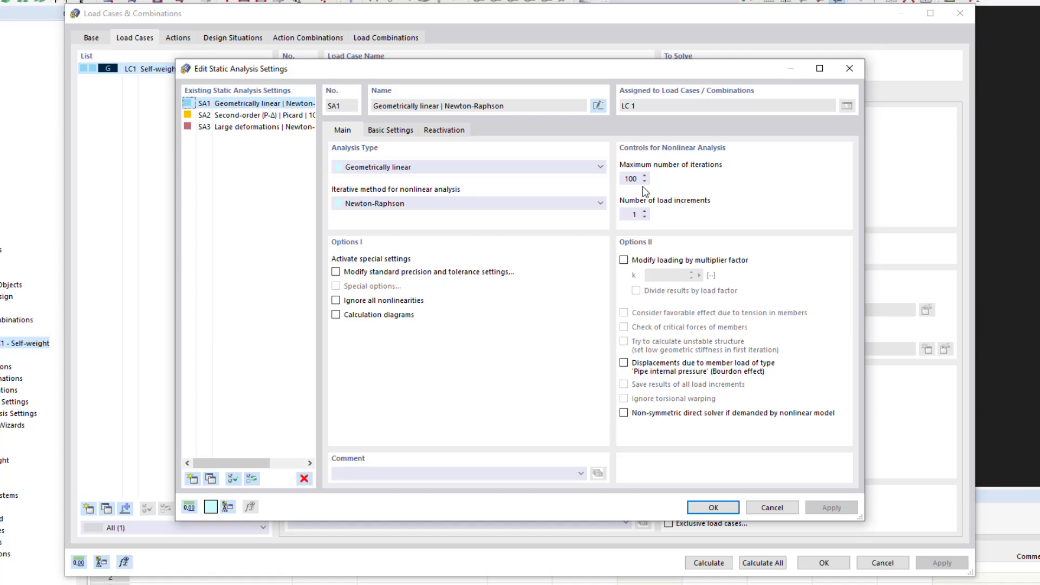
Cancel the SA1 static analysis settings, leaving LC1 Self-weight unchanged.
left_click(776, 502)
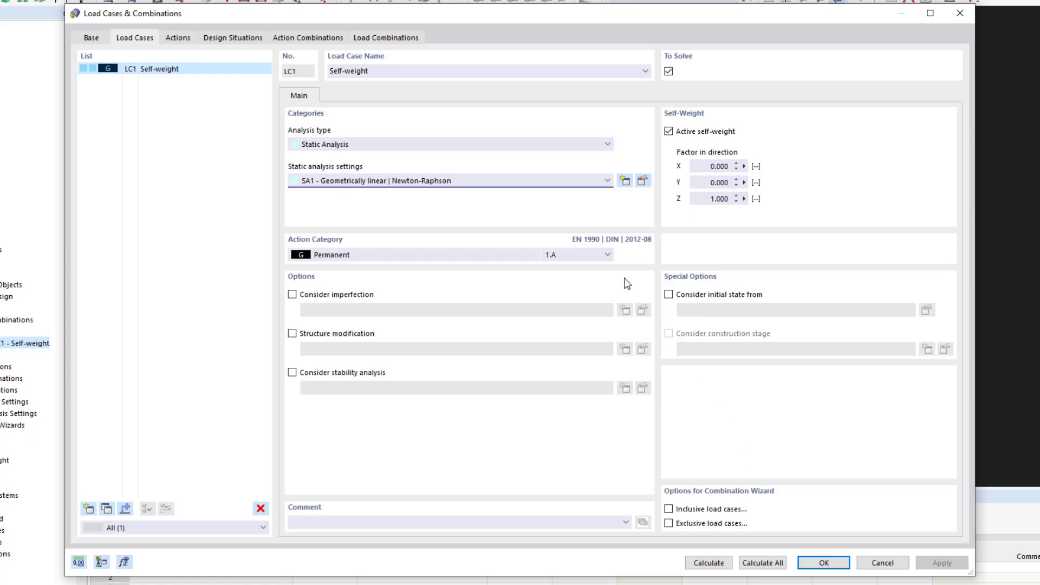
Keep LC1's action category as Permanent and add a new load case LC2.
left_click(605, 255)
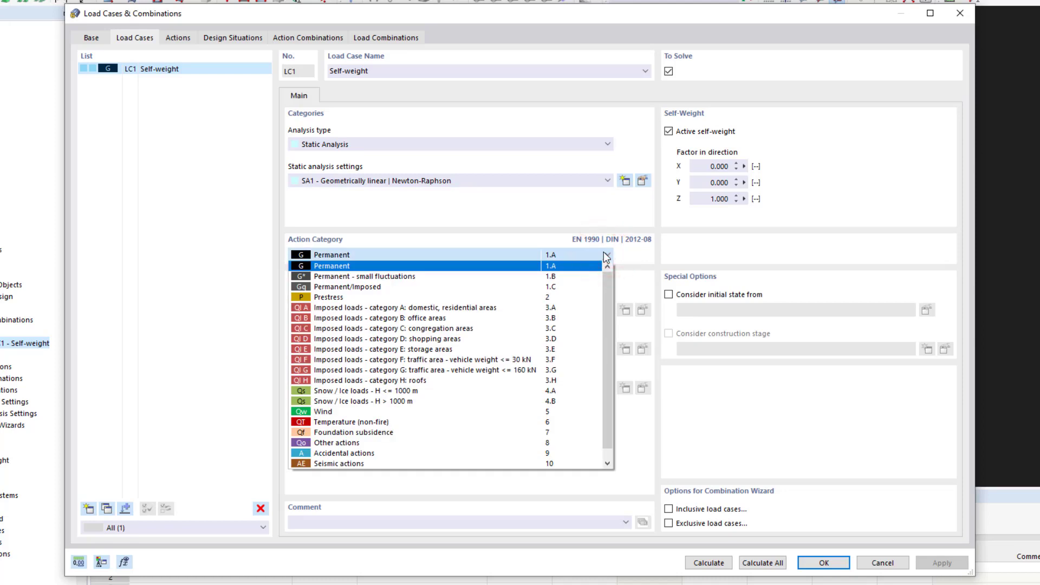
left_click(553, 220)
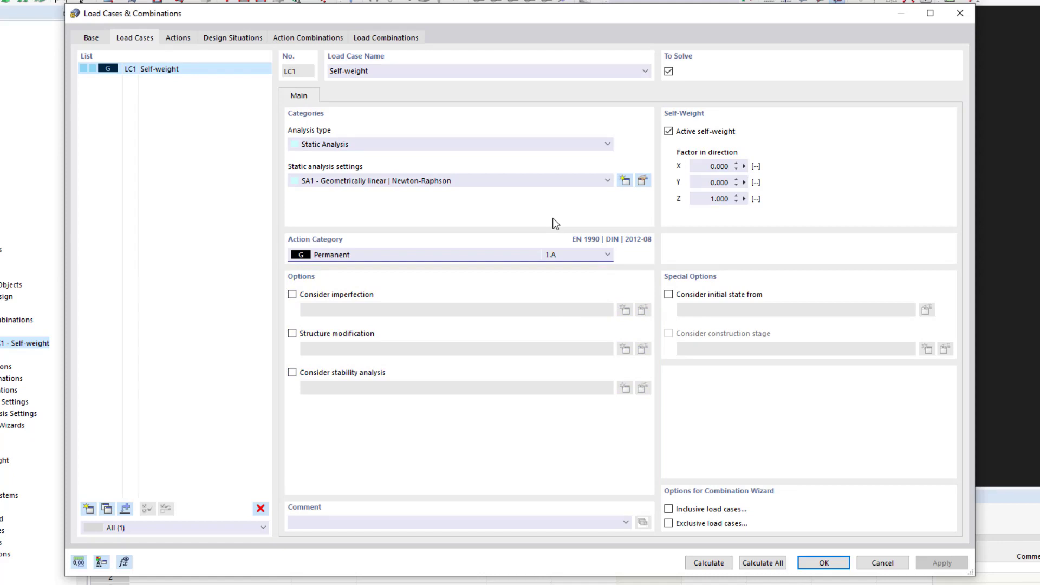
left_click(90, 512)
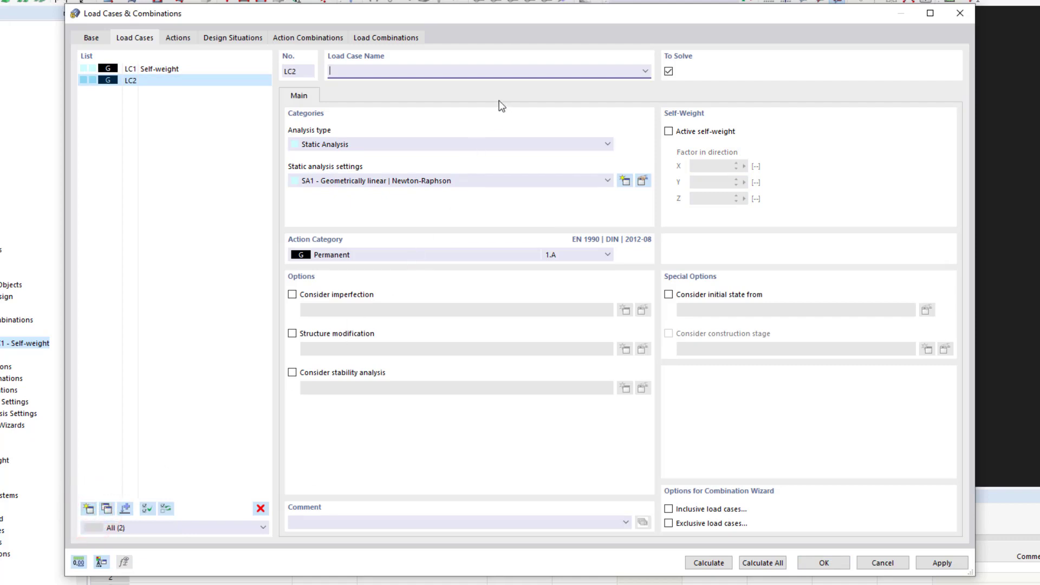
Name LC2 'Snow Load', set category Snow / Ice loads - H <= 1000 m, then add LC3.
left_click(520, 73)
type("Snow Load")
left_click(554, 252)
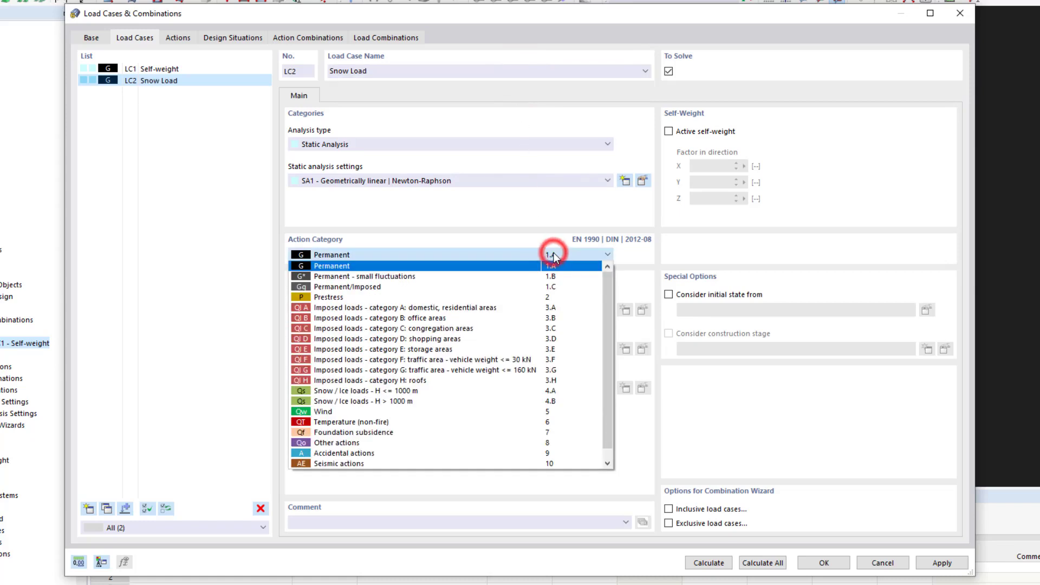
left_click(428, 391)
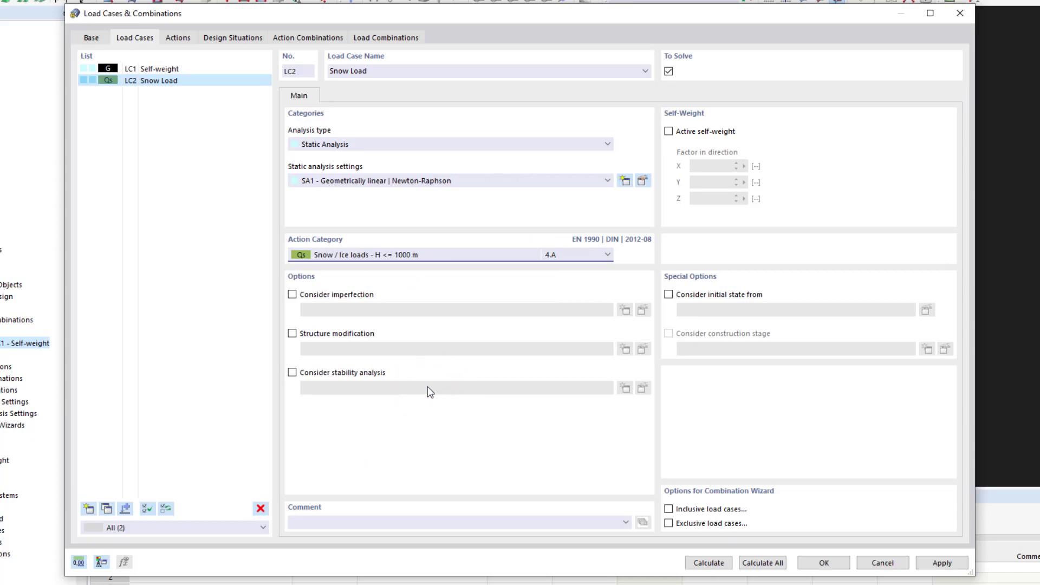
left_click(90, 509)
Name LC3 'Wind in X-Direction' and set its action category to Wind.
left_click(382, 70)
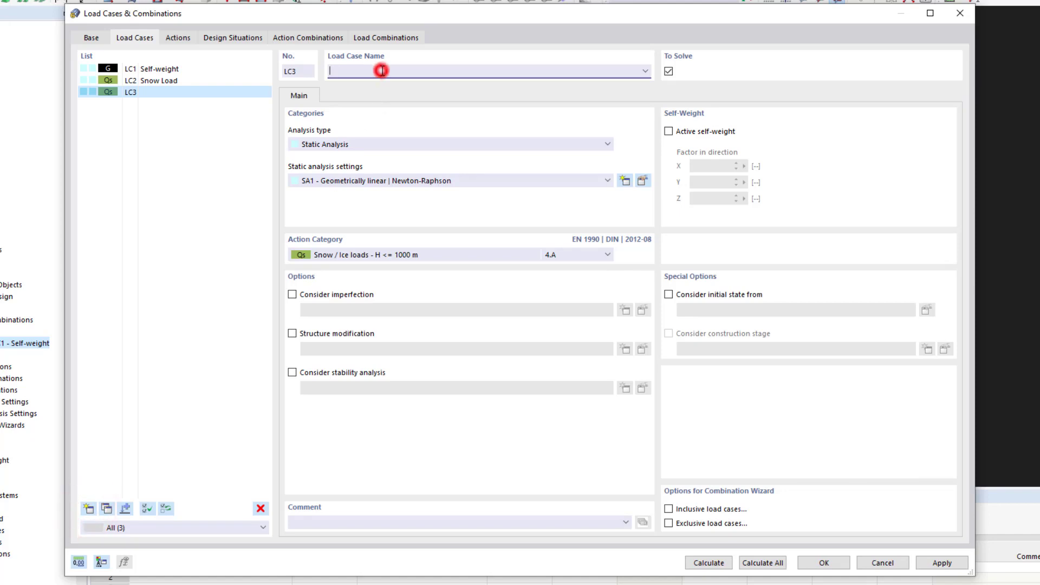
type("Wind in X-Direction")
left_click(431, 253)
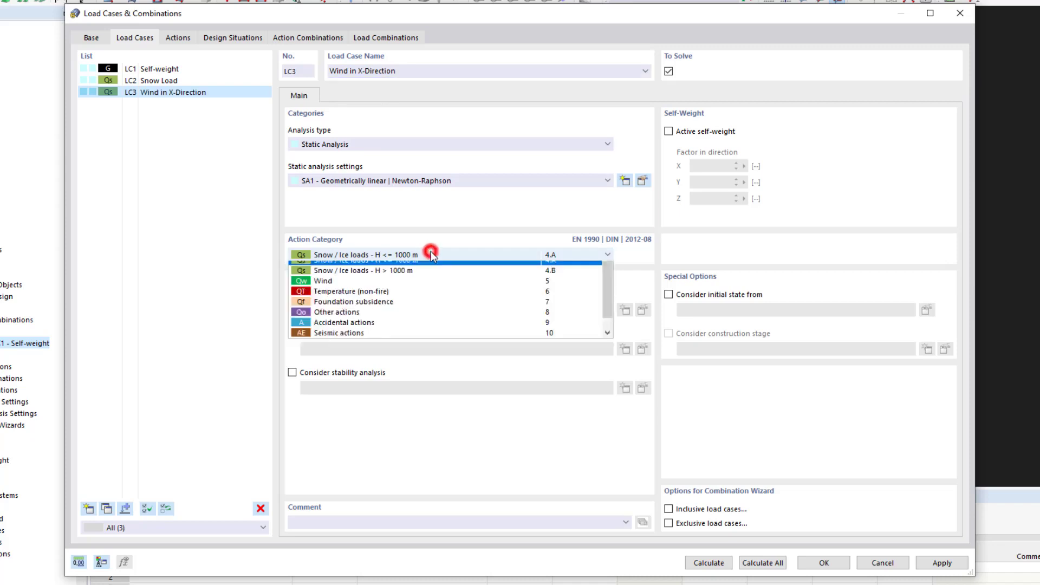
left_click(412, 412)
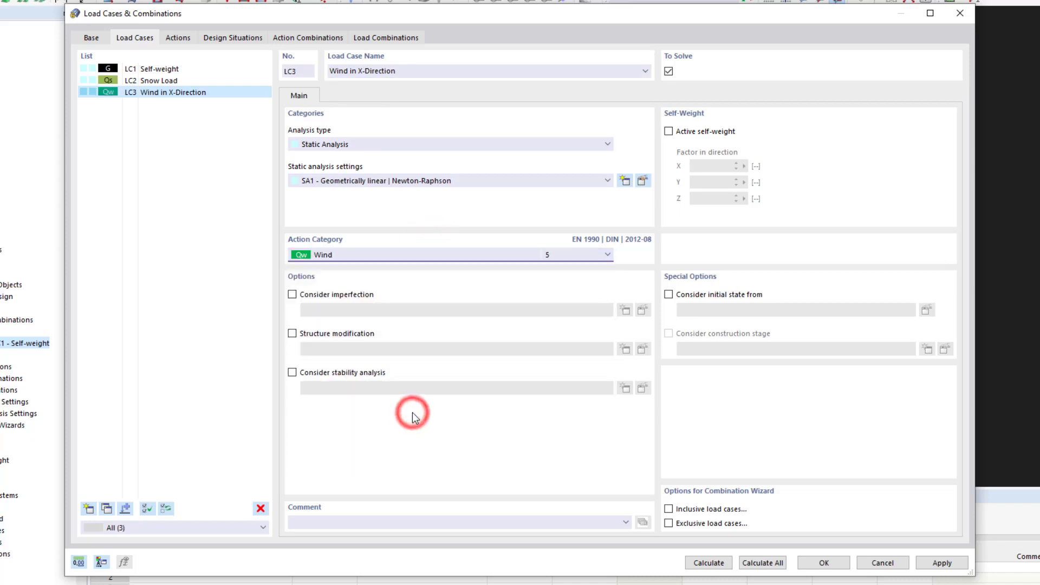
Copy LC3 as LC4 'Wind in Y-Direction' and confirm the four load cases with OK.
left_click(106, 508)
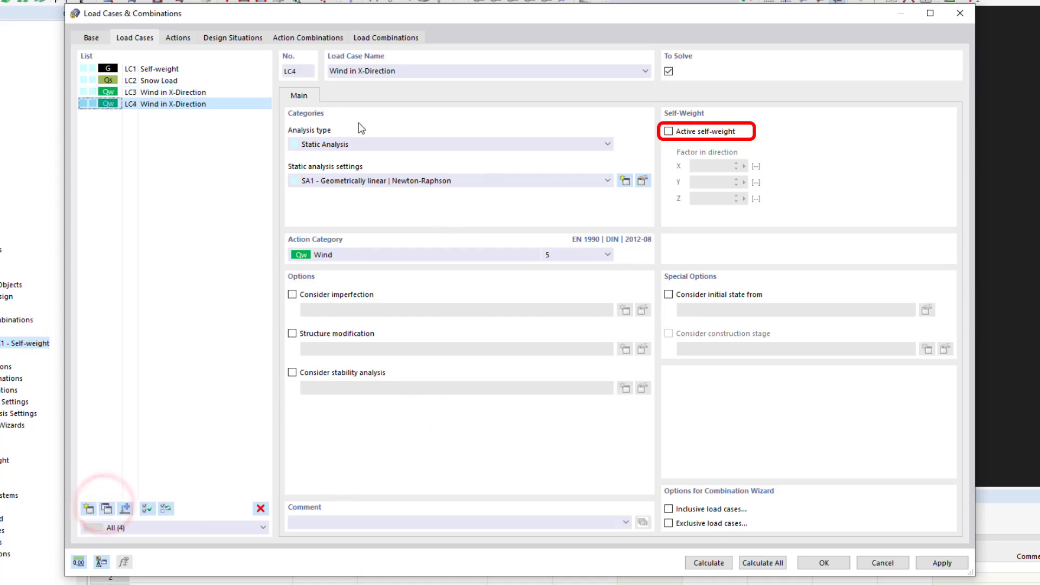
left_click(365, 73)
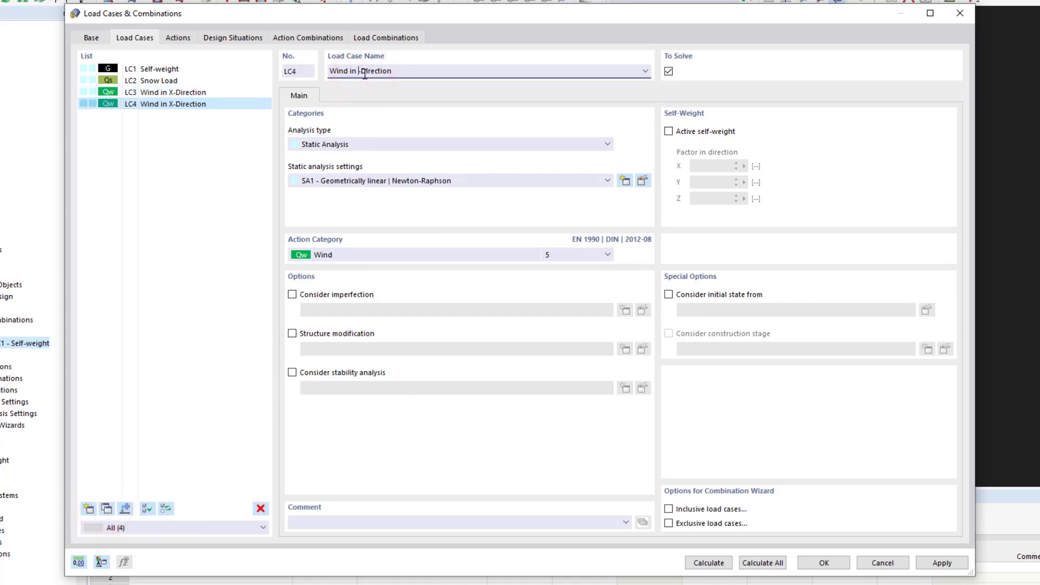
key("BackSpace")
type("Y")
left_click(244, 228)
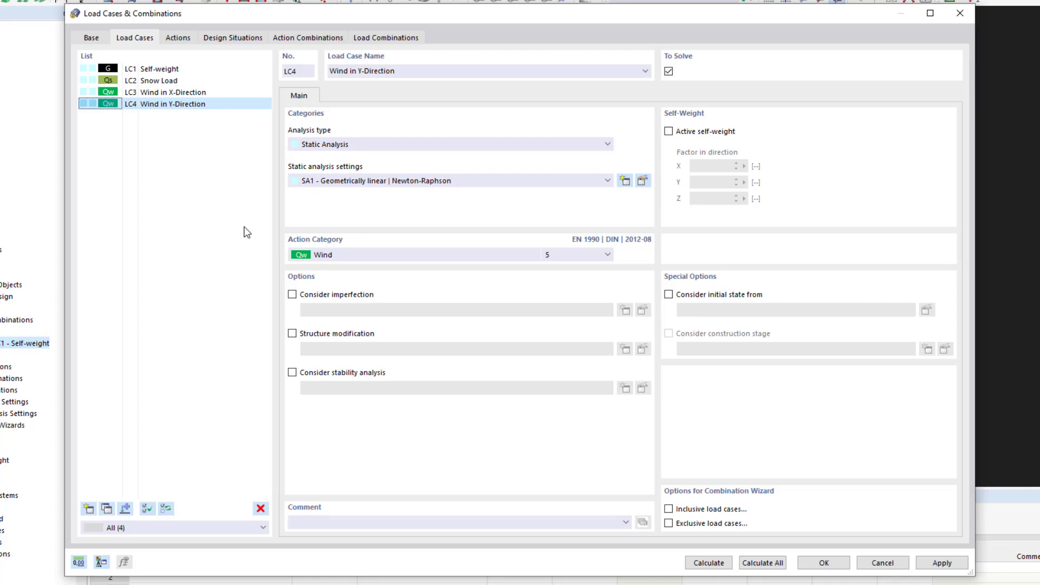
left_click(823, 563)
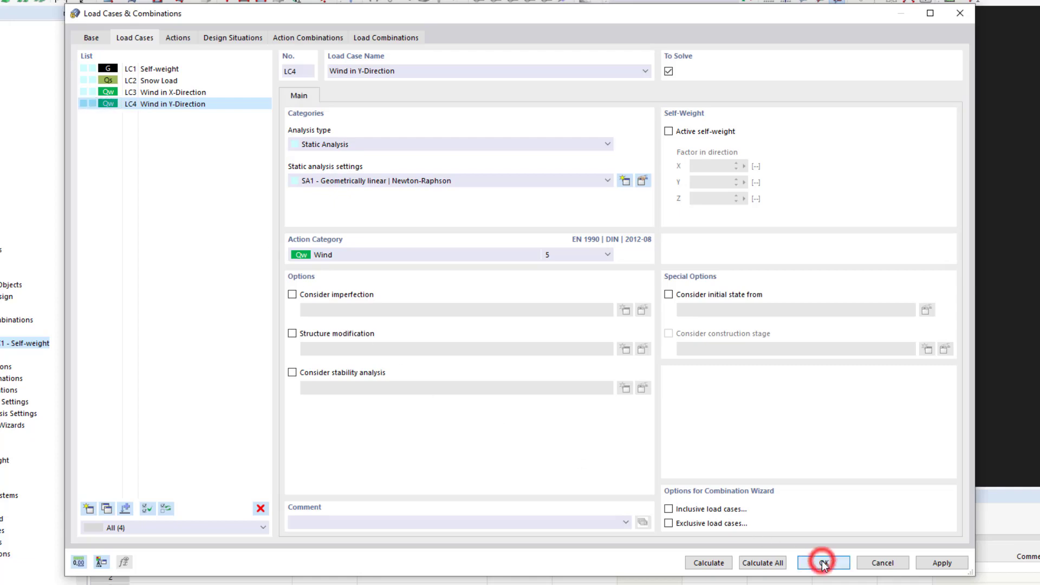